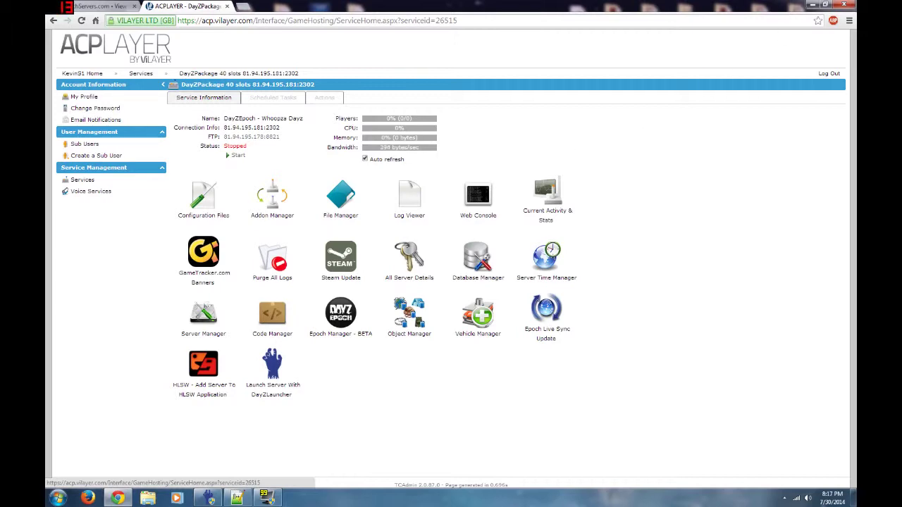
# Step: Preview the loadscreen image on the desktop and put the viewer away
pyautogui.click(811, 4)
pyautogui.doubleClick(435, 206)
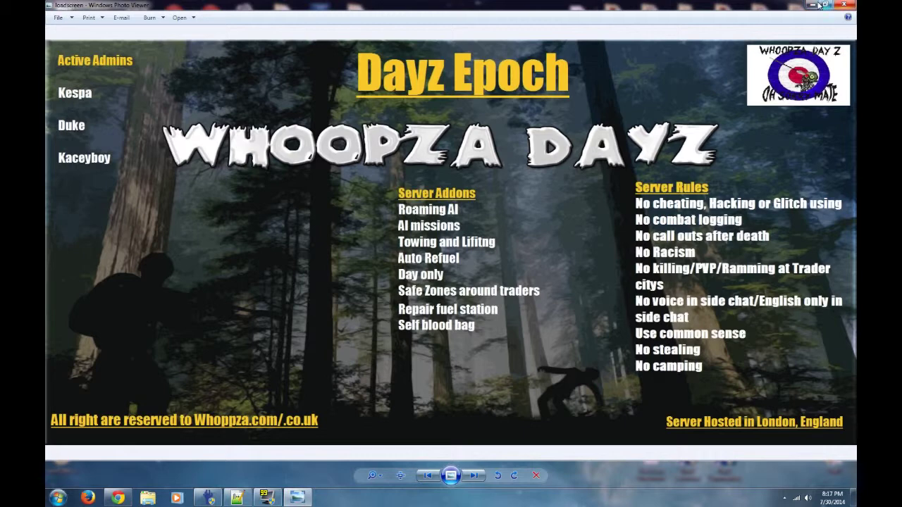
pyautogui.click(814, 6)
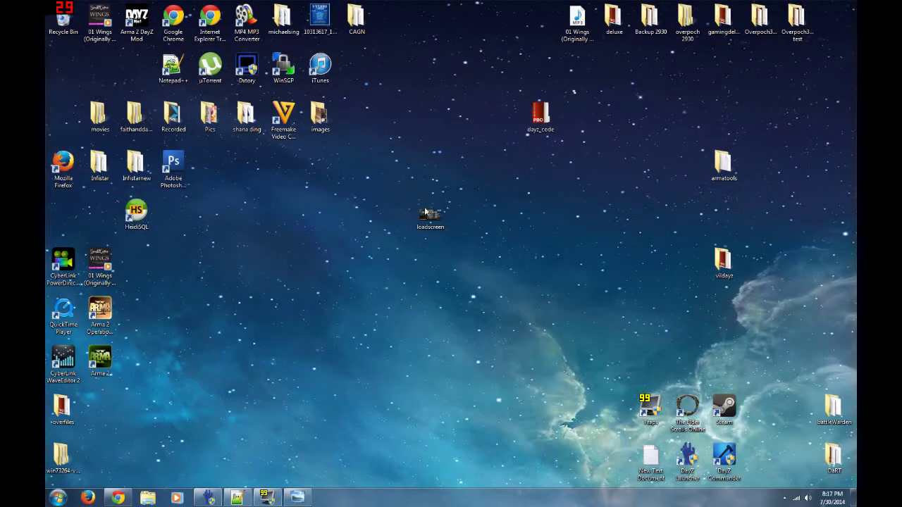
# Step: Examine the loadscreen image's properties for its file type, size and pixel dimensions, then close them
pyautogui.rightClick(423, 211)
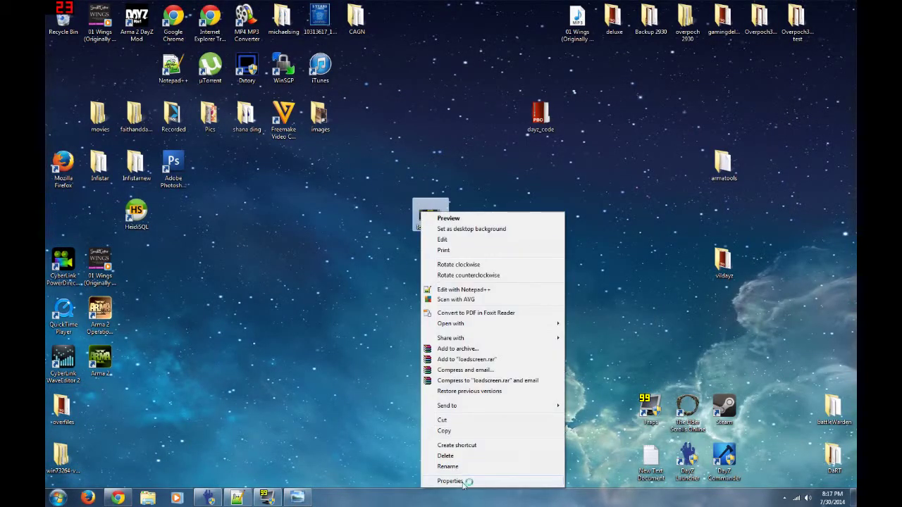
pyautogui.click(451, 481)
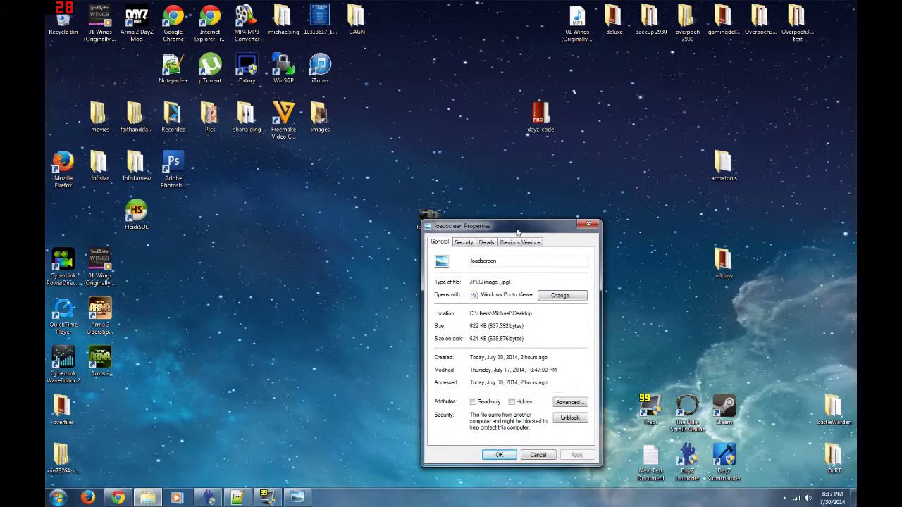
pyautogui.moveTo(518, 230); pyautogui.dragTo(441, 95)
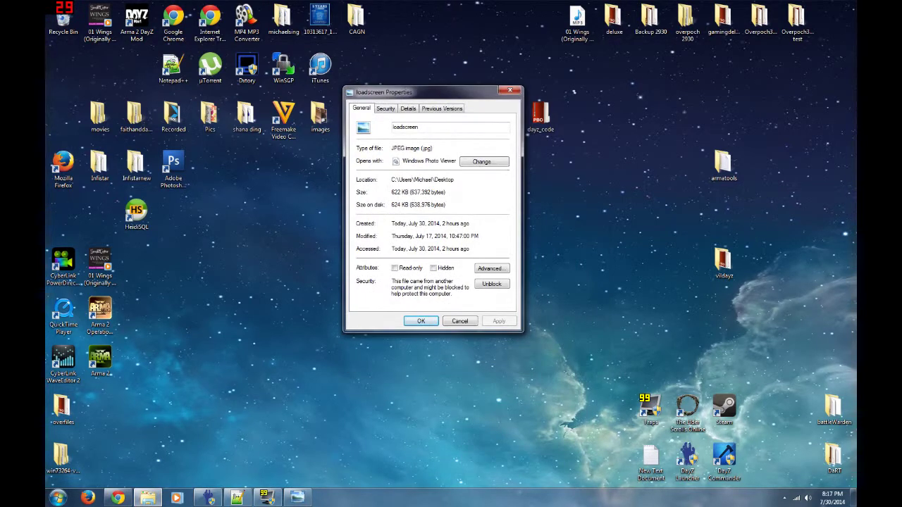
pyautogui.click(408, 108)
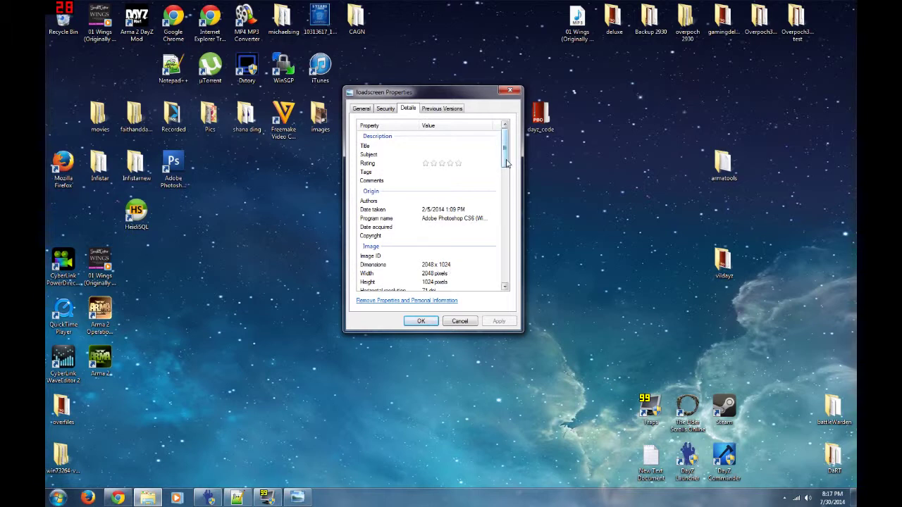
pyautogui.scroll(-3, 506, 164)
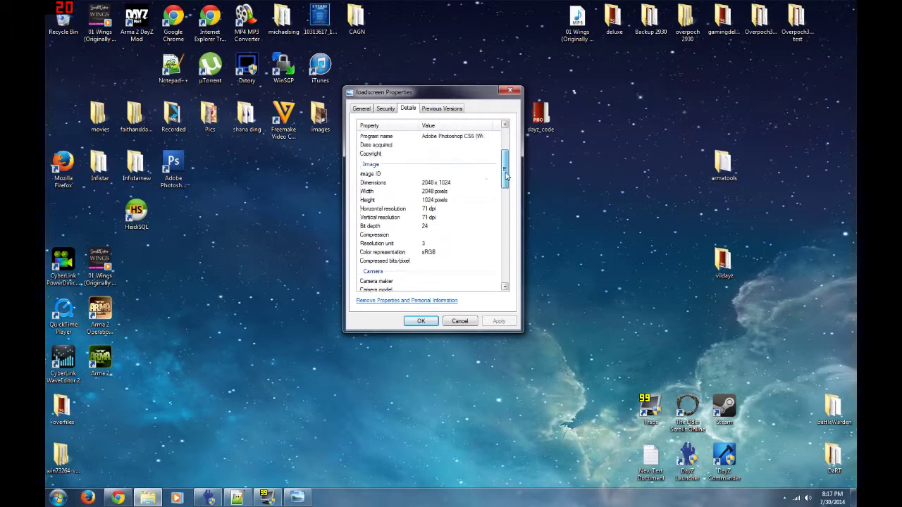
pyautogui.moveTo(506, 176); pyautogui.dragTo(506, 151)
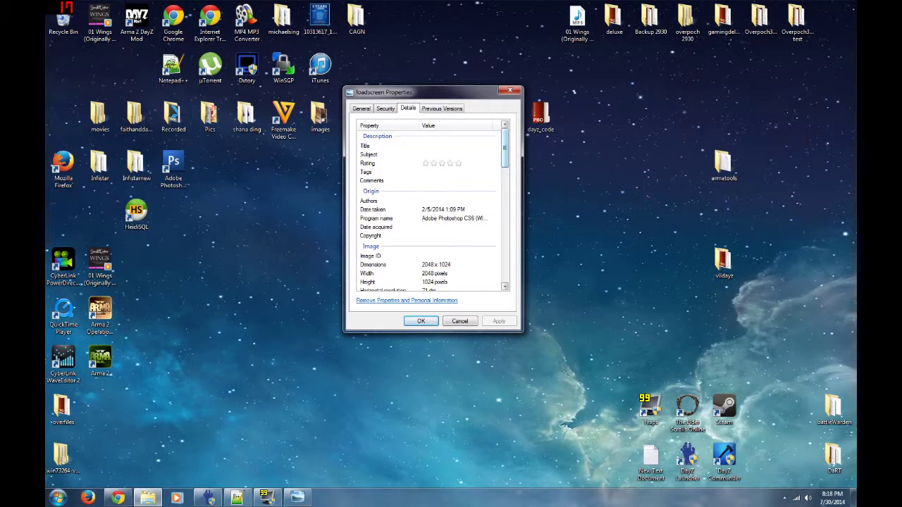
pyautogui.click(363, 111)
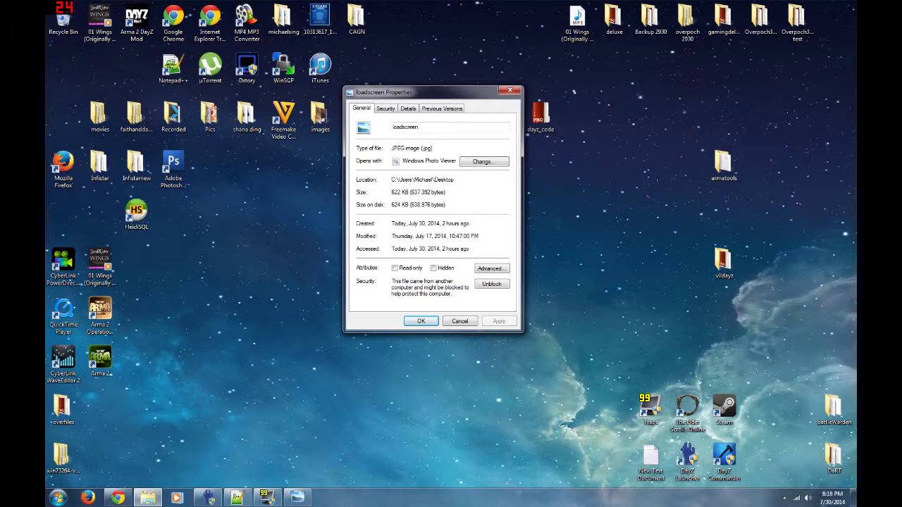
pyautogui.click(509, 91)
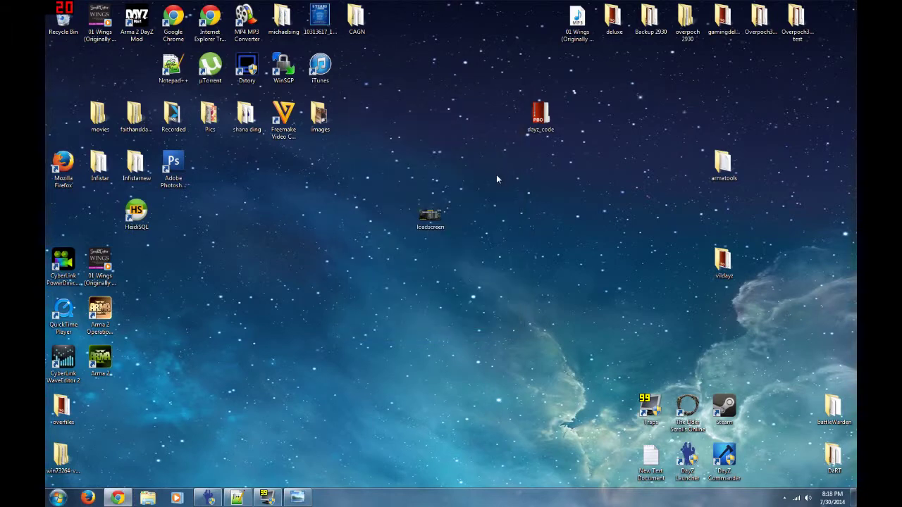
# Step: Switch back to the ACPLAYER panel in Chrome and browse the server's files to \vilayercodecustom\missions\epoch.chernarus\
pyautogui.click(117, 498)
pyautogui.moveTo(253, 77)
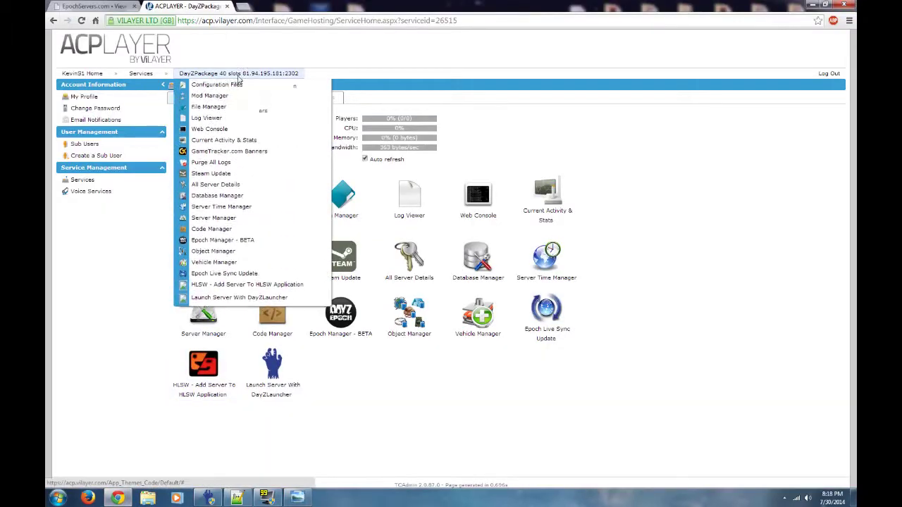
pyautogui.click(341, 205)
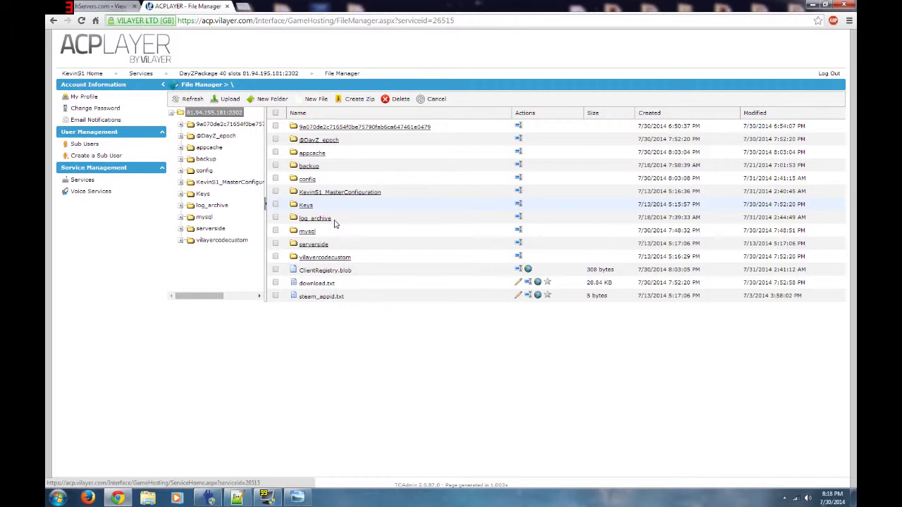
pyautogui.click(325, 257)
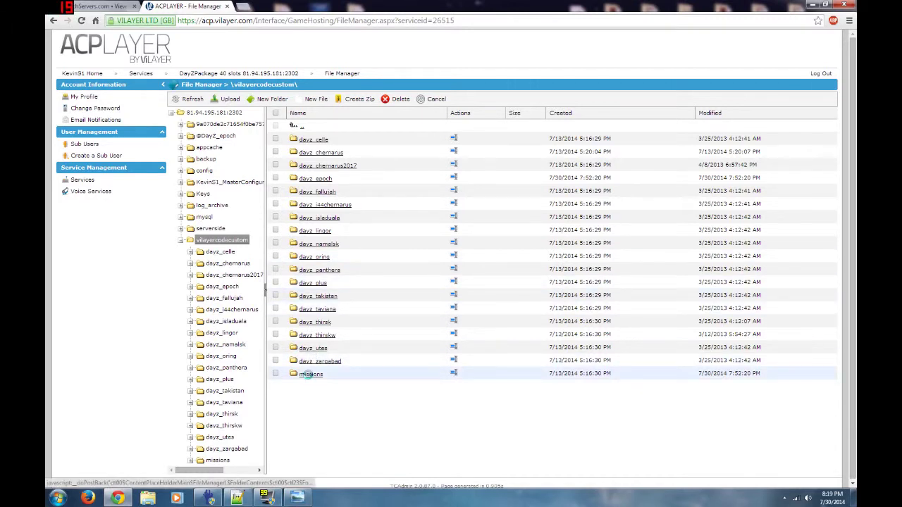
pyautogui.click(310, 374)
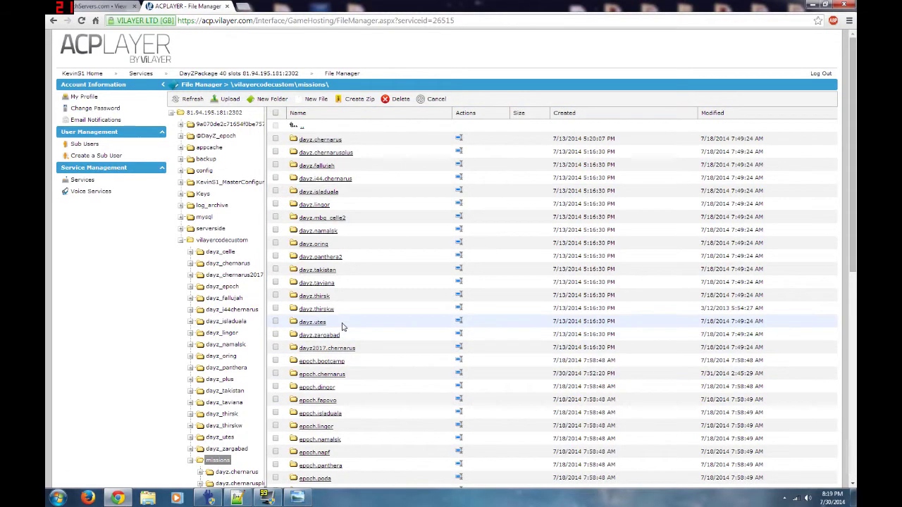
pyautogui.scroll(-2, 343, 327)
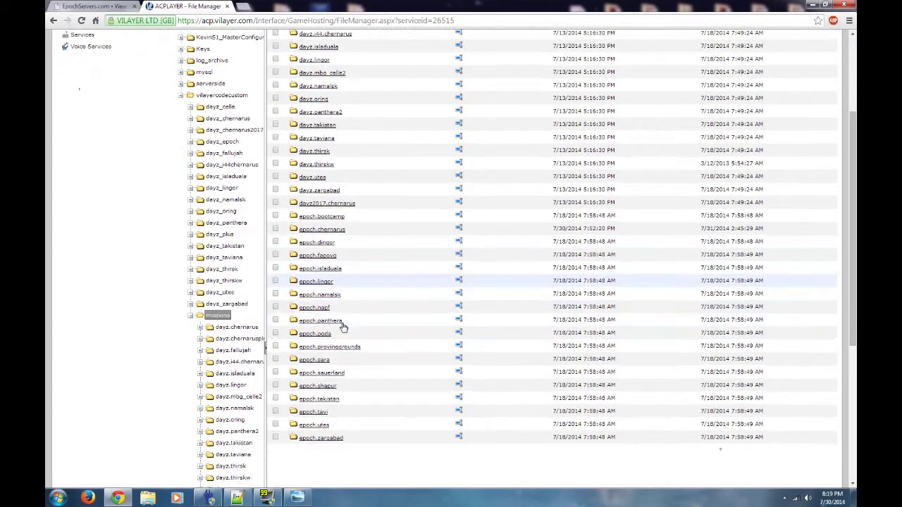
pyautogui.click(323, 230)
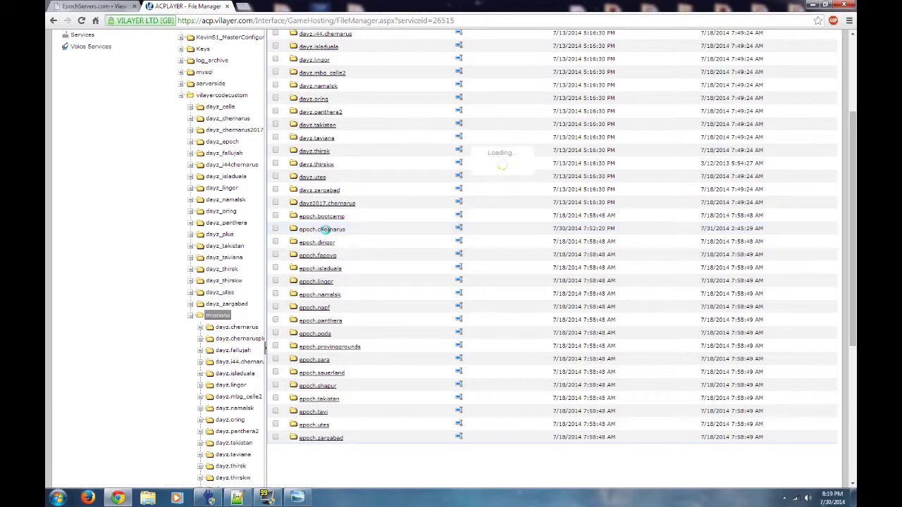
pyautogui.scroll(2, 326, 233)
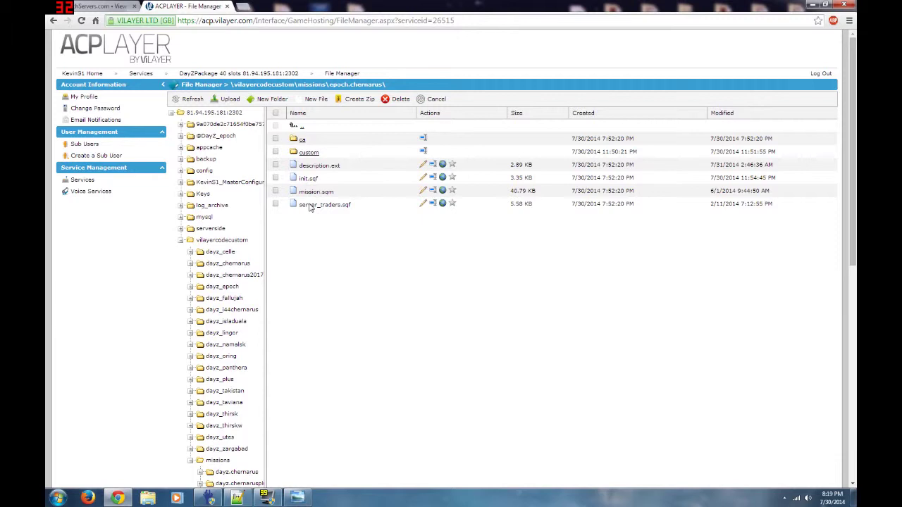
# Step: Create a new folder named img inside the epoch.chernarus mission folder
pyautogui.click(278, 102)
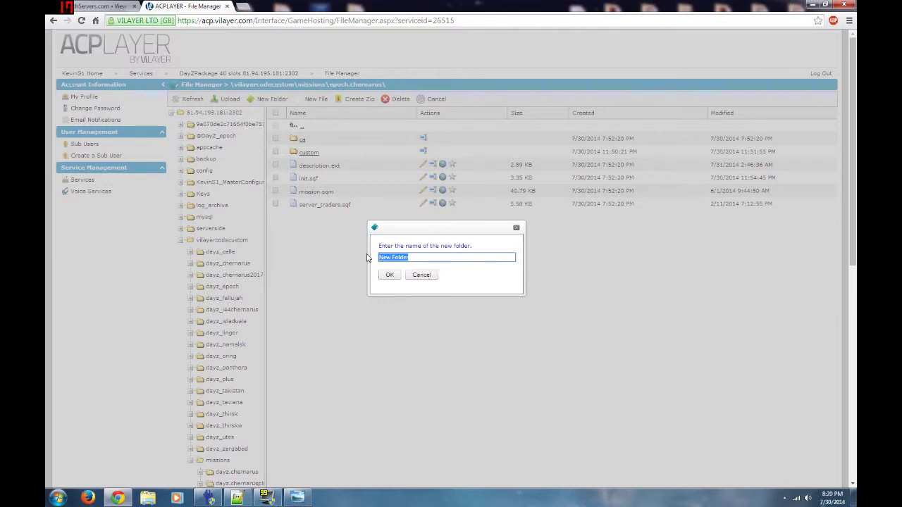
pyautogui.write('img')
pyautogui.click(390, 276)
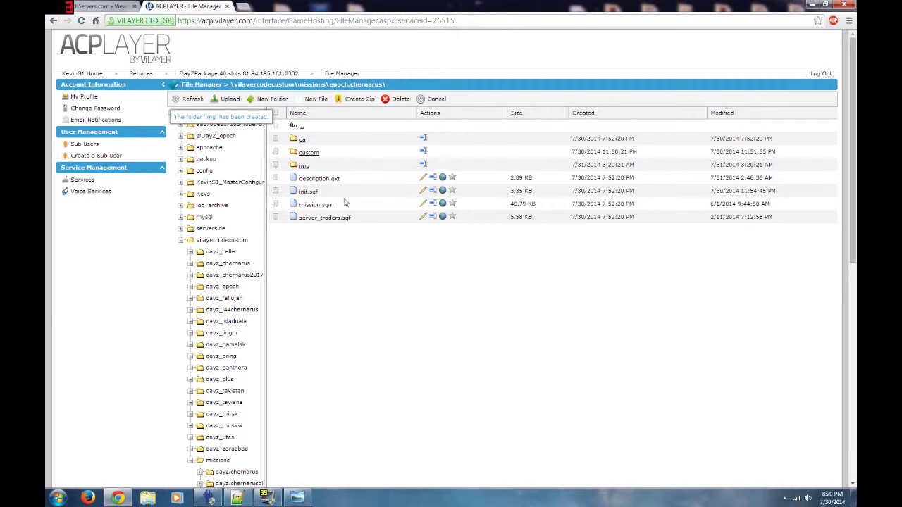
# Step: Upload loadscreen.jpg from the desktop into the new img folder
pyautogui.click(309, 172)
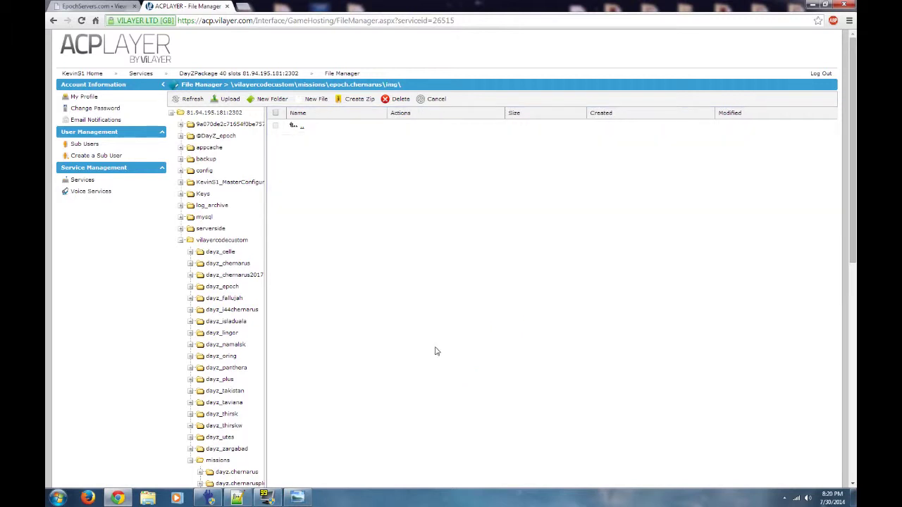
pyautogui.click(229, 100)
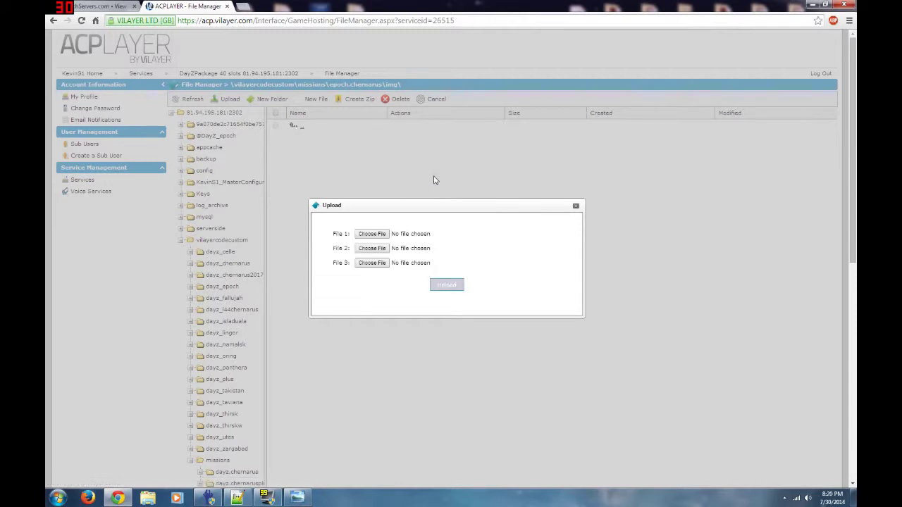
pyautogui.click(371, 233)
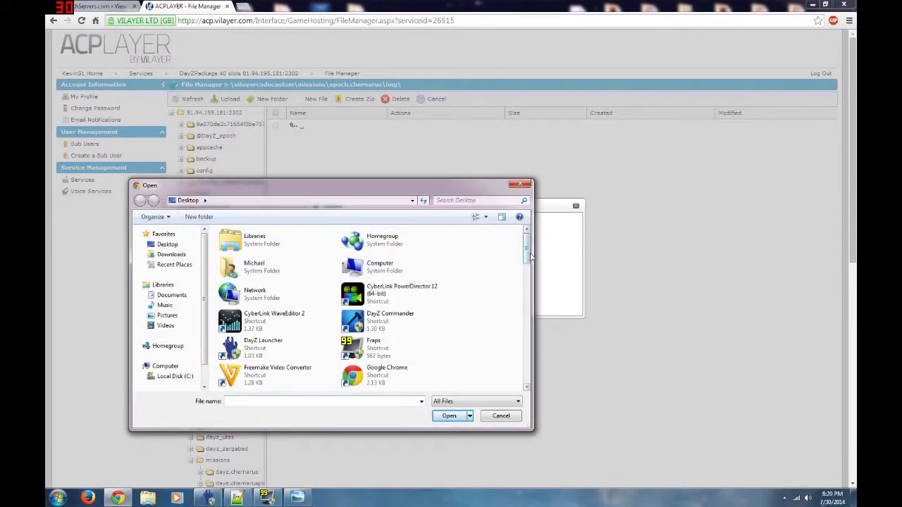
pyautogui.moveTo(525, 258); pyautogui.dragTo(519, 371)
pyautogui.click(384, 330)
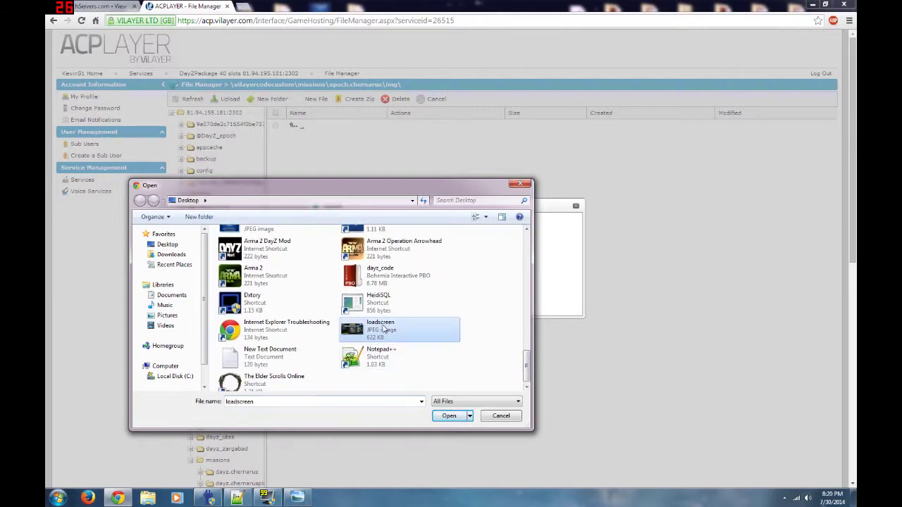
pyautogui.click(441, 414)
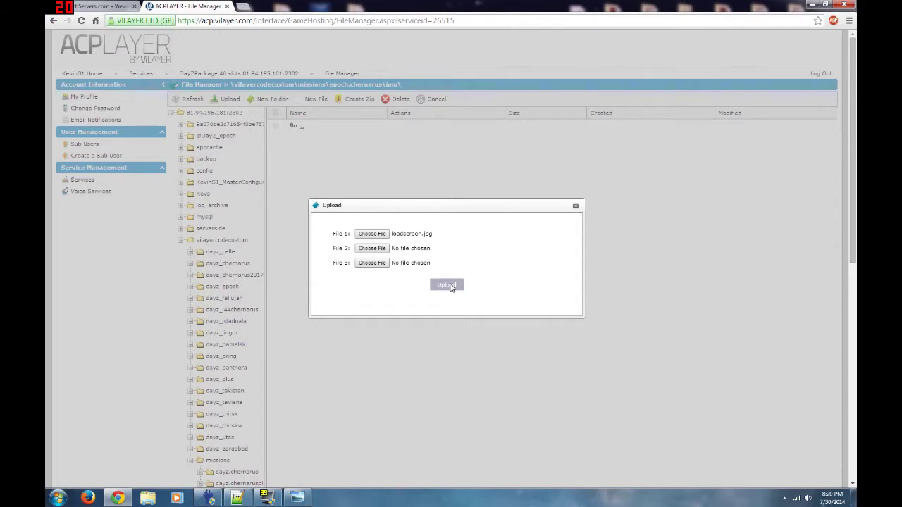
pyautogui.click(446, 286)
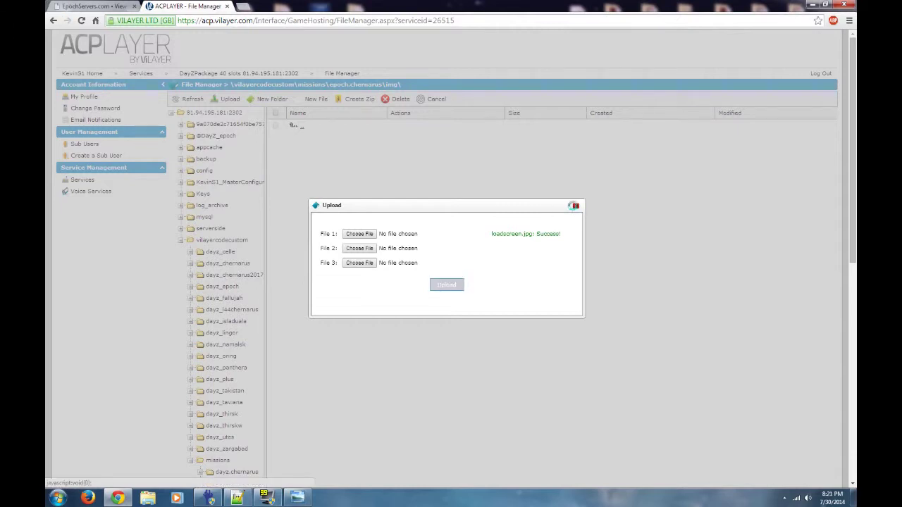
pyautogui.click(574, 205)
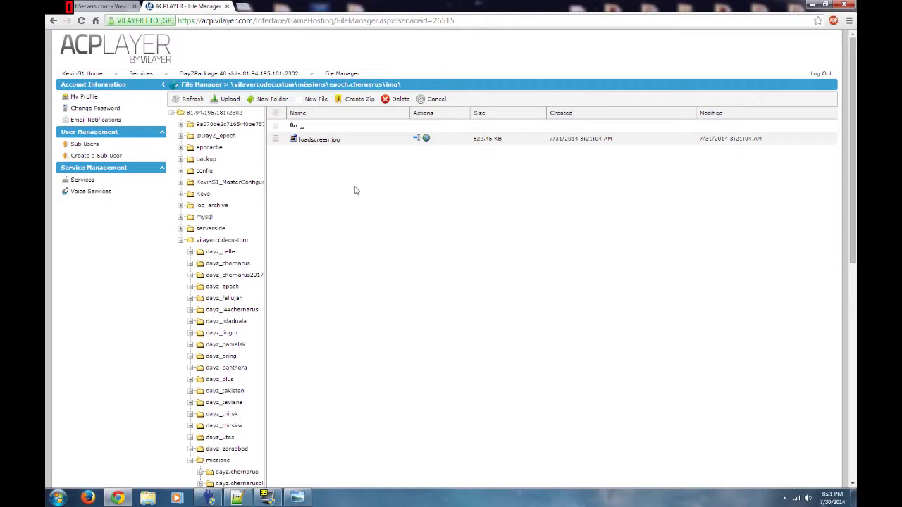
# Step: Edit description.ext in the epoch.chernarus folder, set the loadScreen path to "img\loadscreen.jpg", and save the file
pyautogui.click(293, 124)
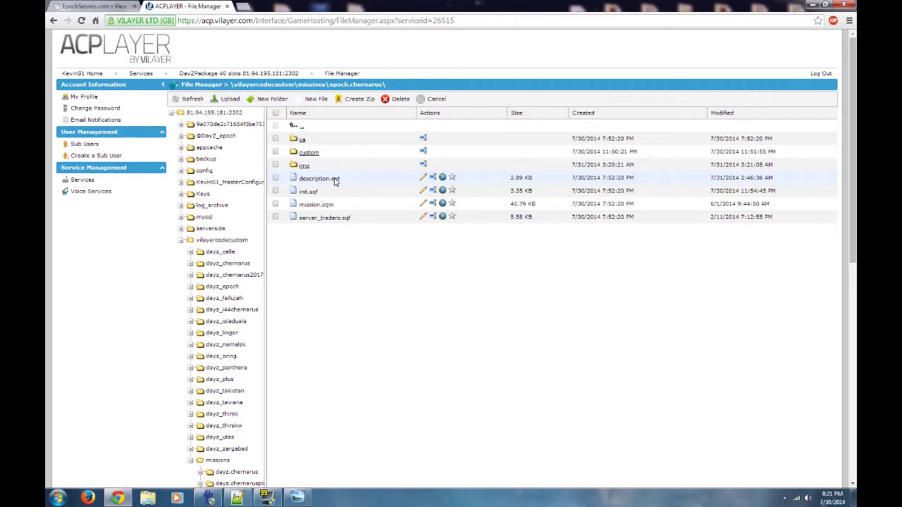
pyautogui.click(421, 177)
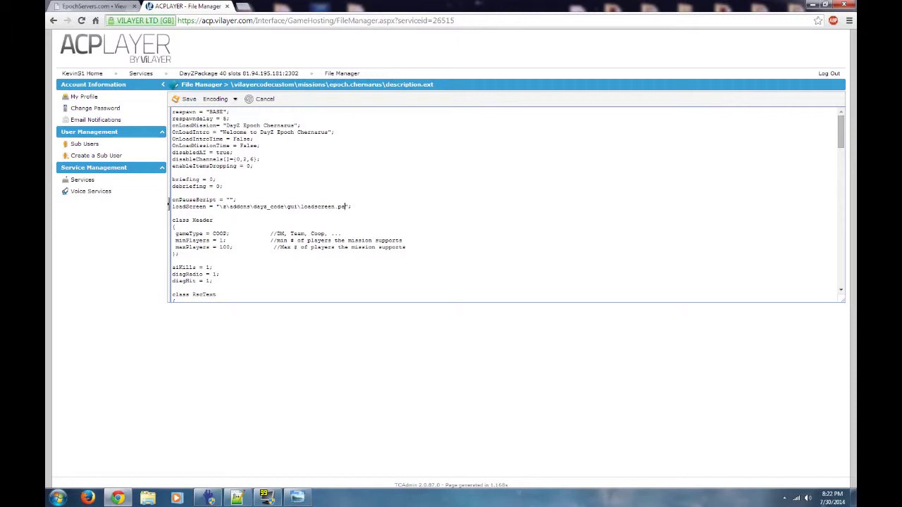
pyautogui.press('BackSpace')
pyautogui.press('BackSpace')
pyautogui.press('BackSpace')
pyautogui.press('BackSpace')
pyautogui.press('BackSpace')
pyautogui.press('BackSpace')
pyautogui.press('BackSpace')
pyautogui.press('BackSpace')
pyautogui.press('BackSpace')
pyautogui.press('BackSpace')
pyautogui.press('BackSpace')
pyautogui.press('BackSpace')
pyautogui.press('BackSpace')
pyautogui.press('BackSpace')
pyautogui.press('BackSpace')
pyautogui.press('BackSpace')
pyautogui.press('BackSpace')
pyautogui.press('BackSpace')
pyautogui.press('BackSpace')
pyautogui.press('BackSpace')
pyautogui.press('BackSpace')
pyautogui.write('img\\loadscreen.jpg')
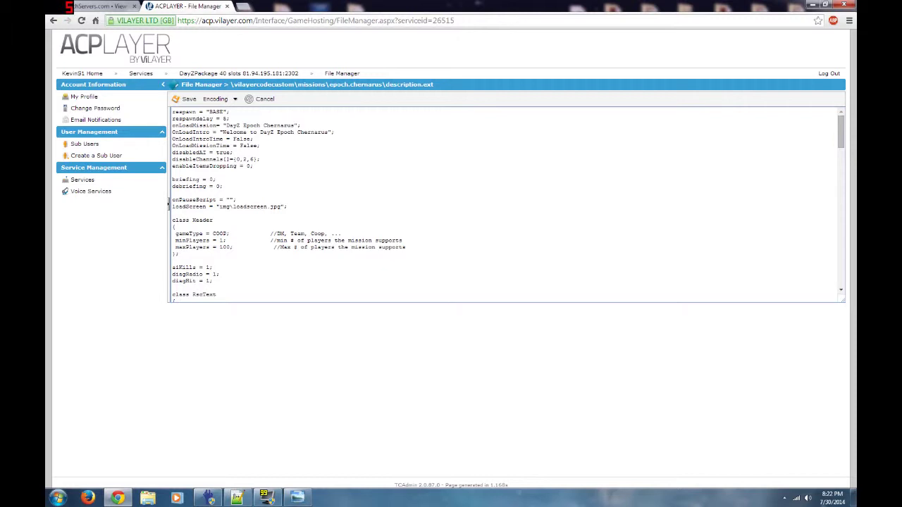
pyautogui.click(188, 100)
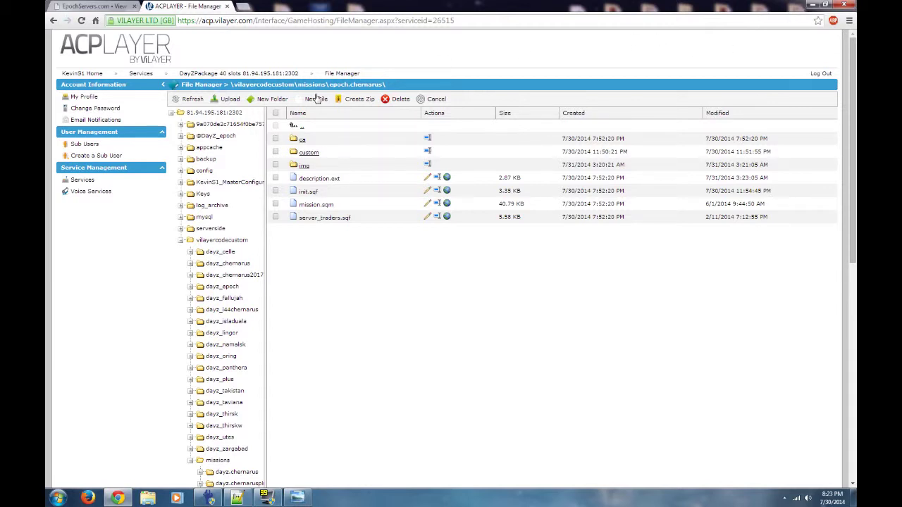
# Step: Return to the DayZ package's service overview and start the server
pyautogui.click(282, 74)
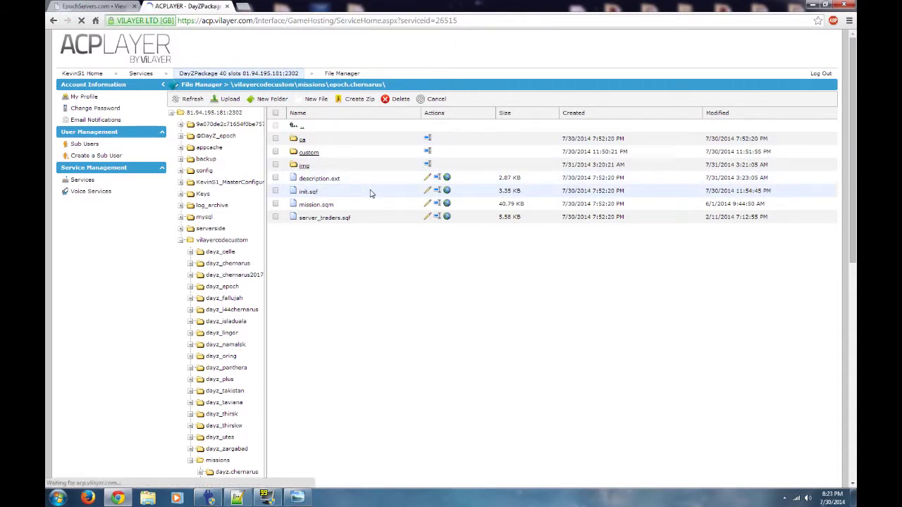
pyautogui.click(238, 155)
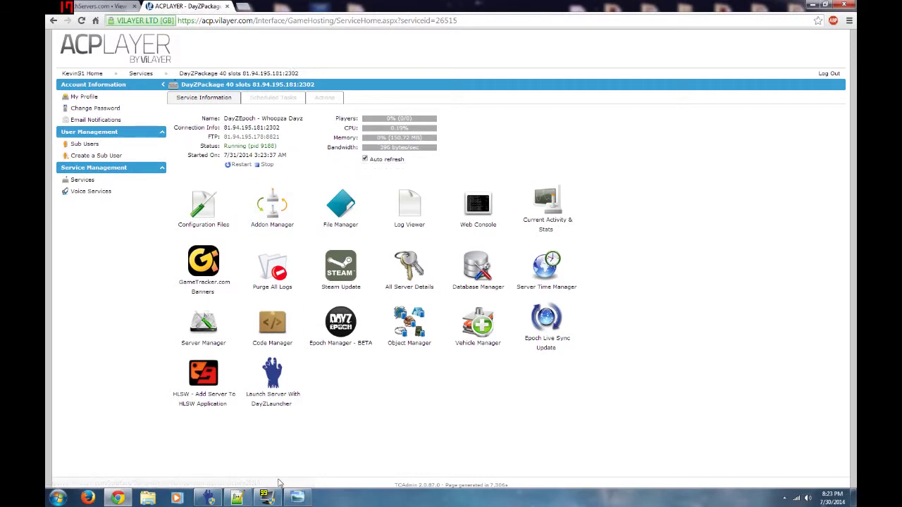
# Step: Switch to DayZ Launcher and launch DayZ Epoch in window mode for server 81.94.195.181, port 2302
pyautogui.click(212, 499)
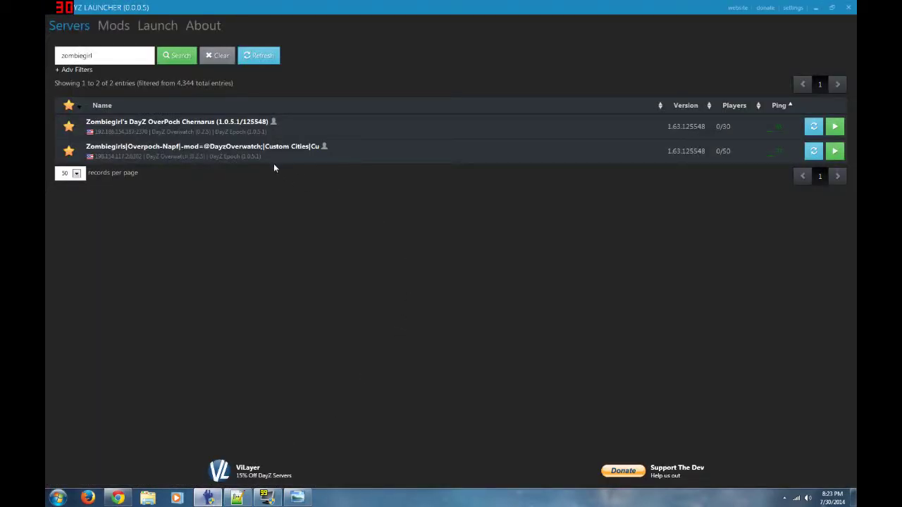
pyautogui.click(163, 26)
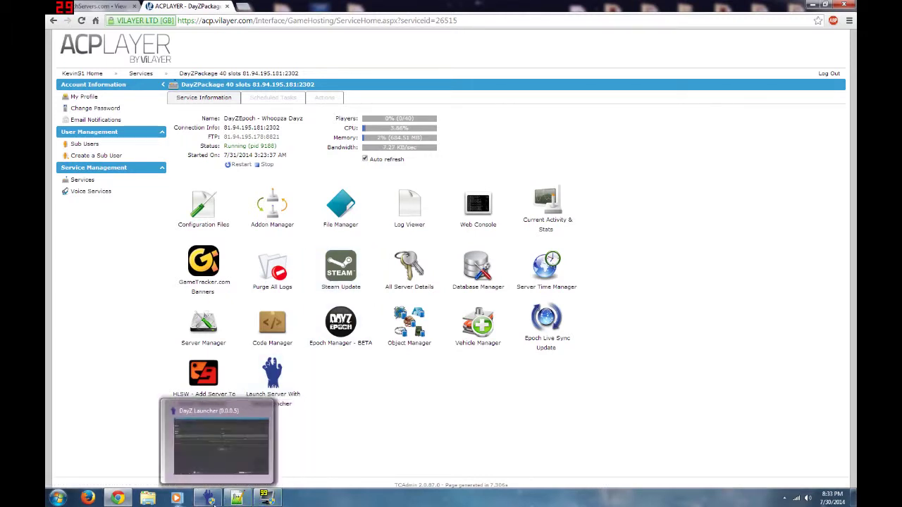
pyautogui.click(210, 500)
pyautogui.click(420, 204)
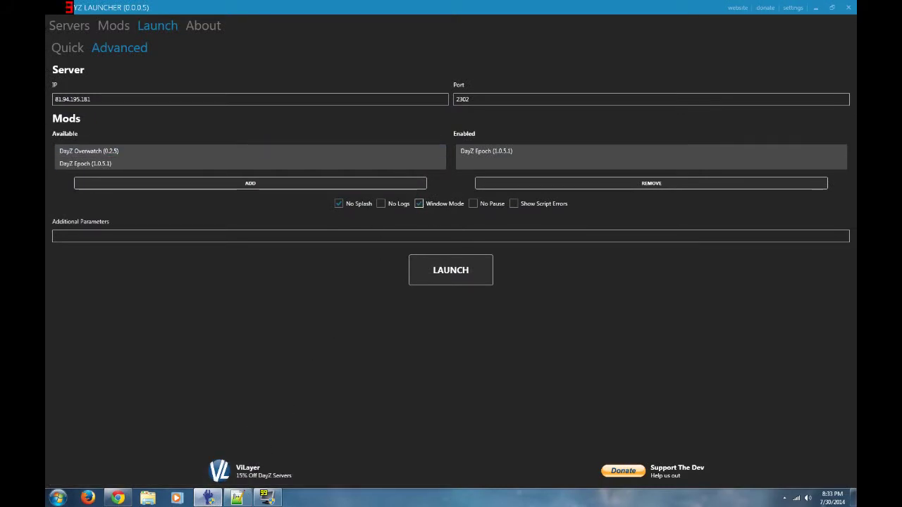
pyautogui.click(461, 274)
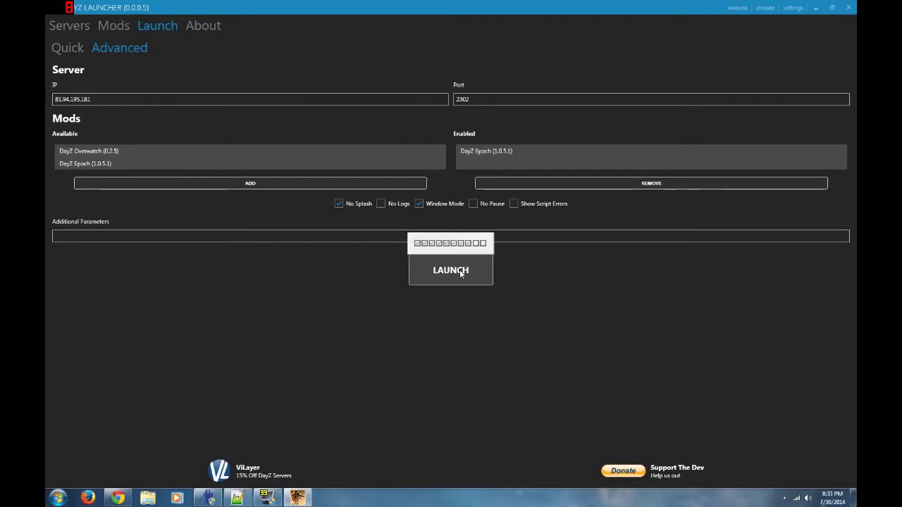
# Step: Minimize the launcher and enter the DayZ Epoch Chernarus mission from the game's multiplayer setup to view its loading screen
pyautogui.click(816, 9)
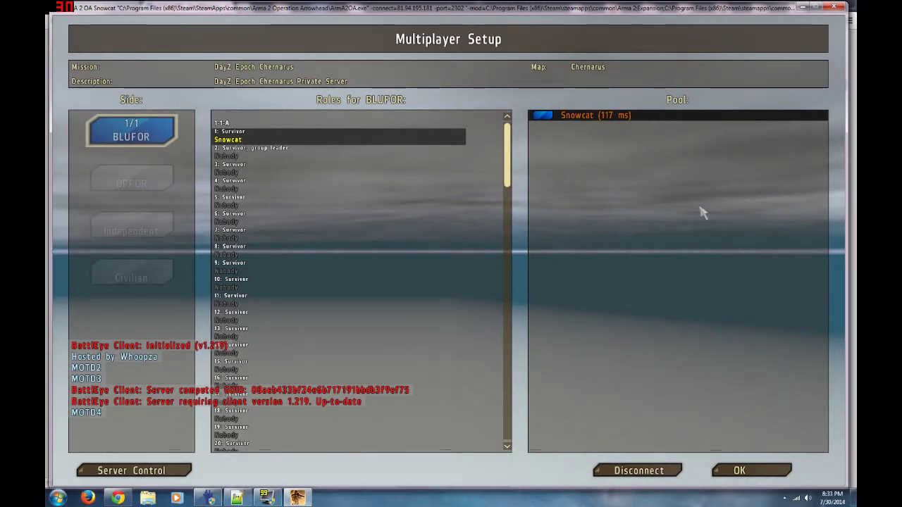
pyautogui.click(751, 474)
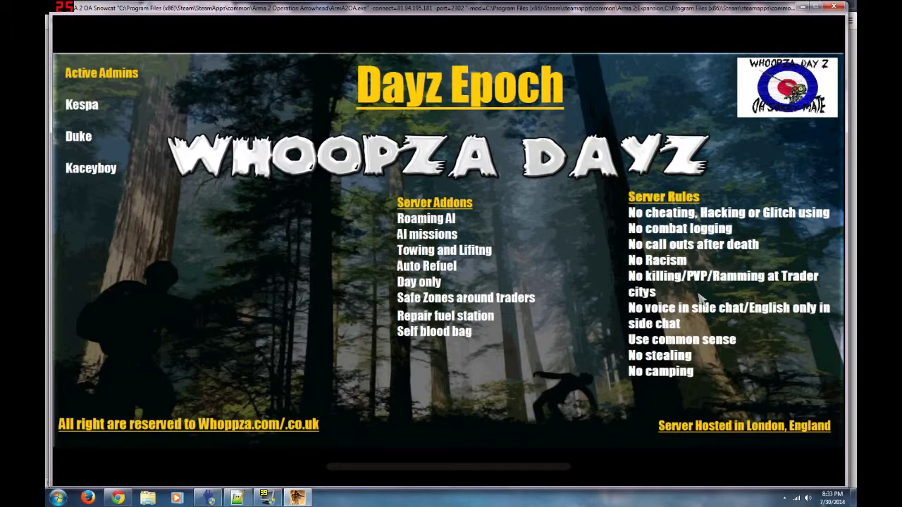